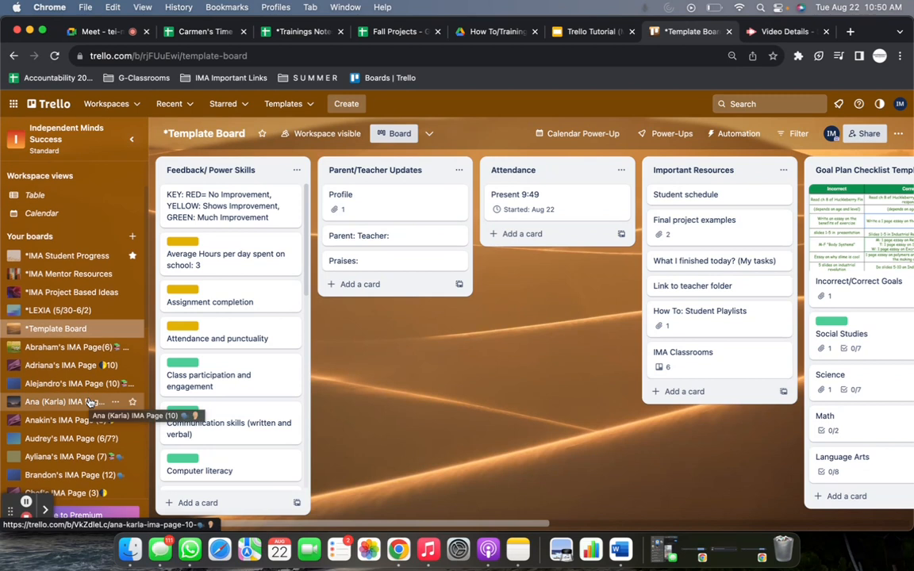
Look through the workspace's board list and survey the lists on the template board.
scroll(90, 403, up, 3)
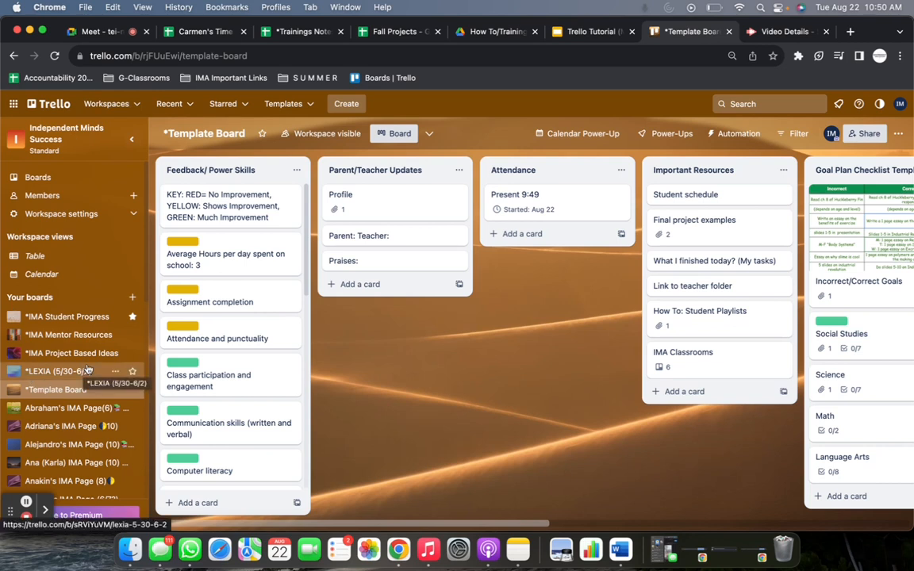
scroll(83, 371, down, 2)
scroll(81, 371, up, 2)
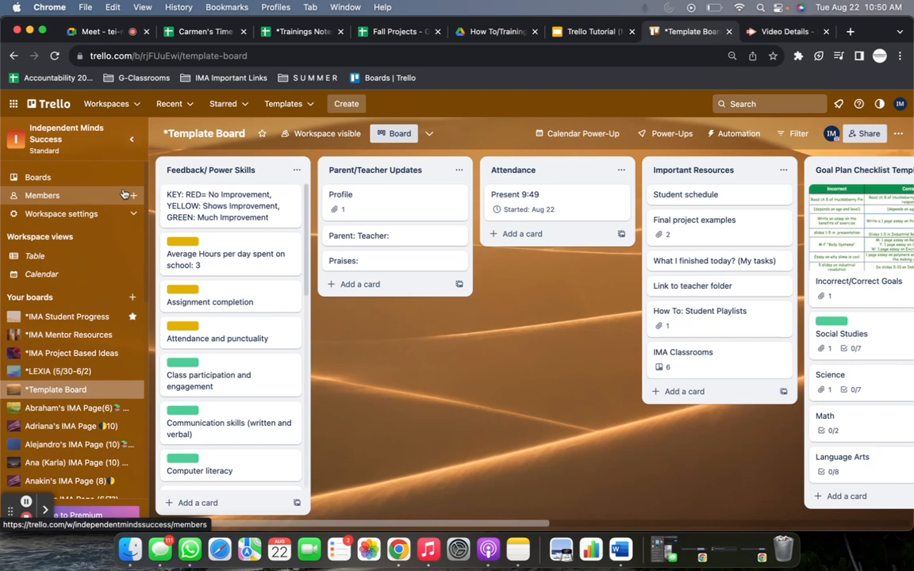
scroll(115, 317, down, 2)
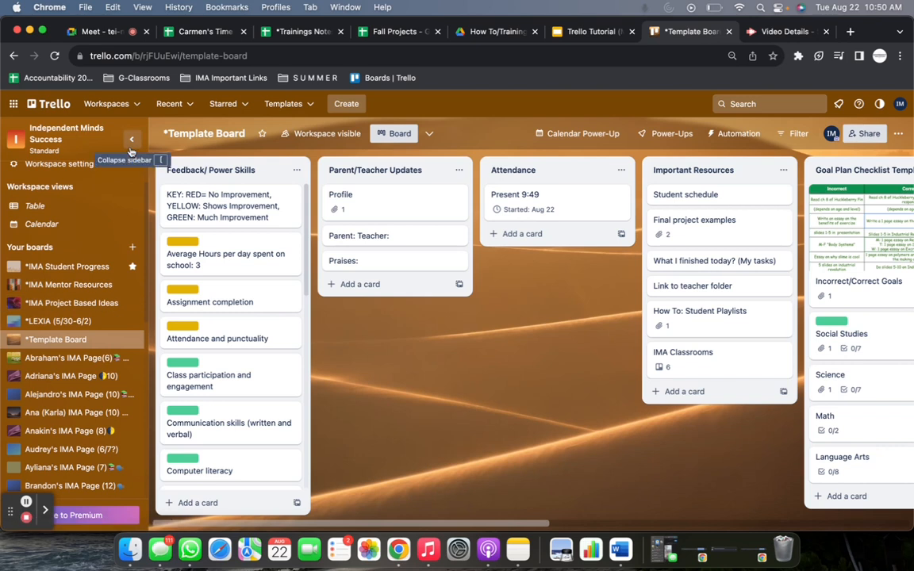
drag(429, 428, 242, 412)
drag(318, 413, 211, 406)
drag(684, 410, 794, 375)
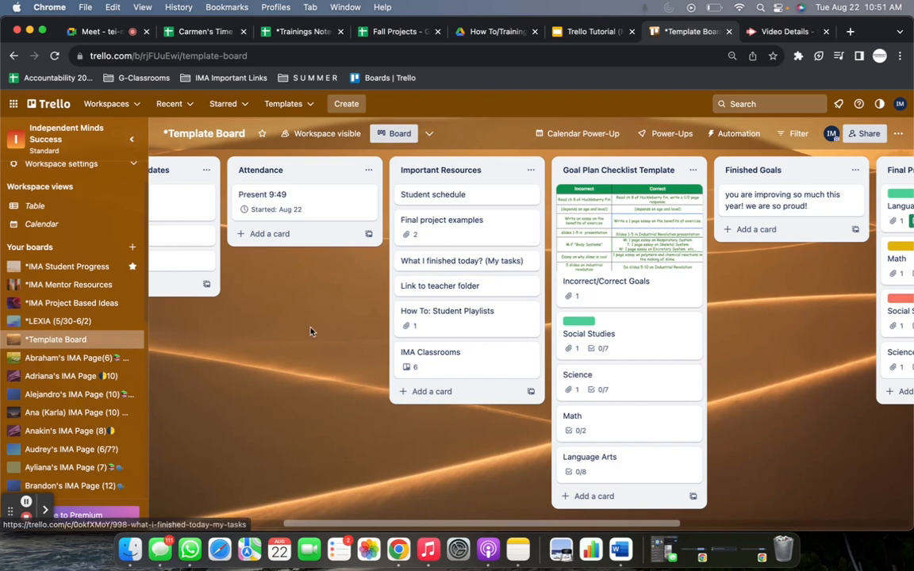
drag(306, 329, 368, 322)
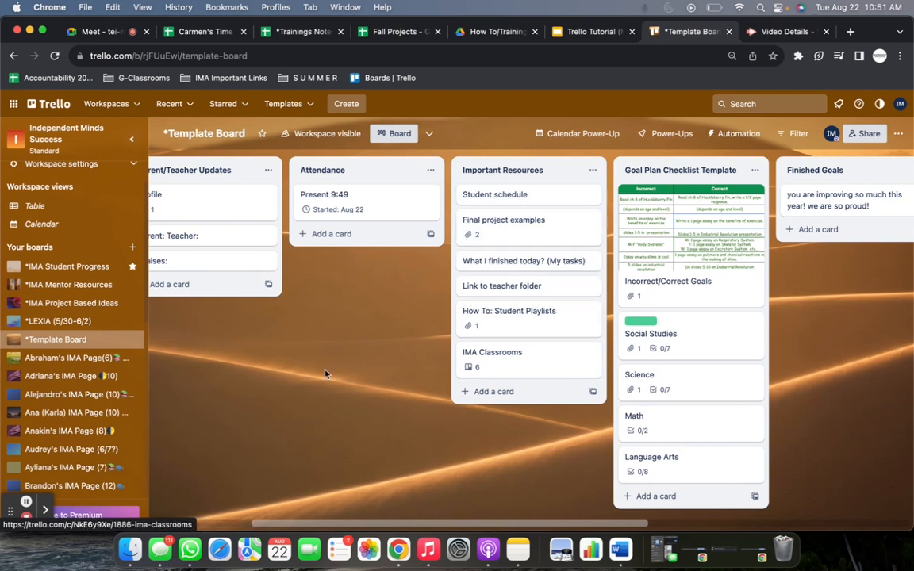
drag(326, 373, 492, 361)
Visit several students' boards for comparison and return to the template board.
click(64, 361)
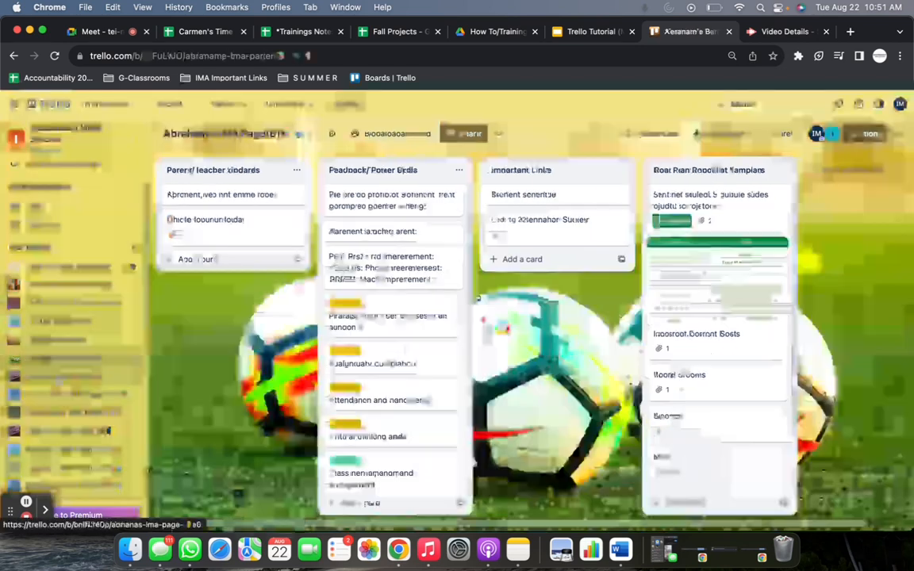
click(60, 376)
click(58, 395)
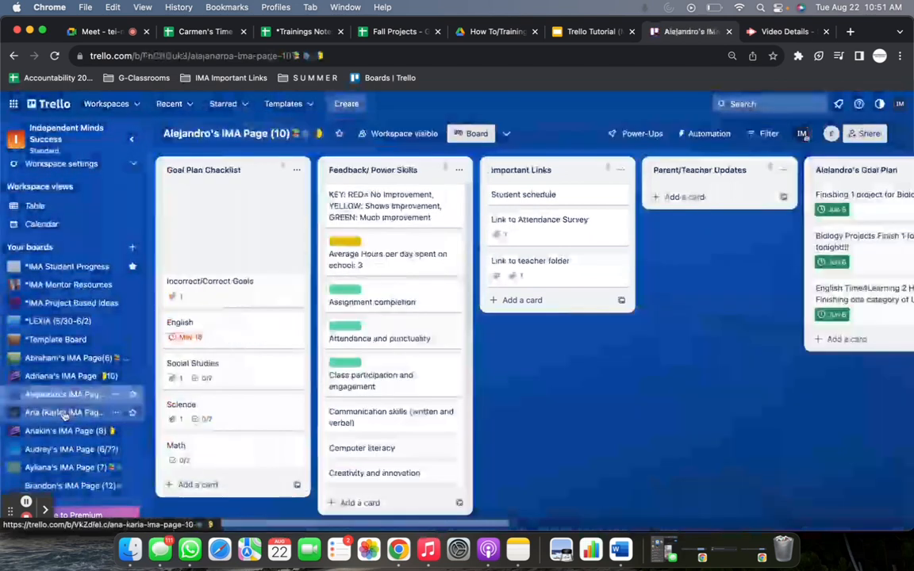
click(64, 414)
click(65, 396)
click(64, 376)
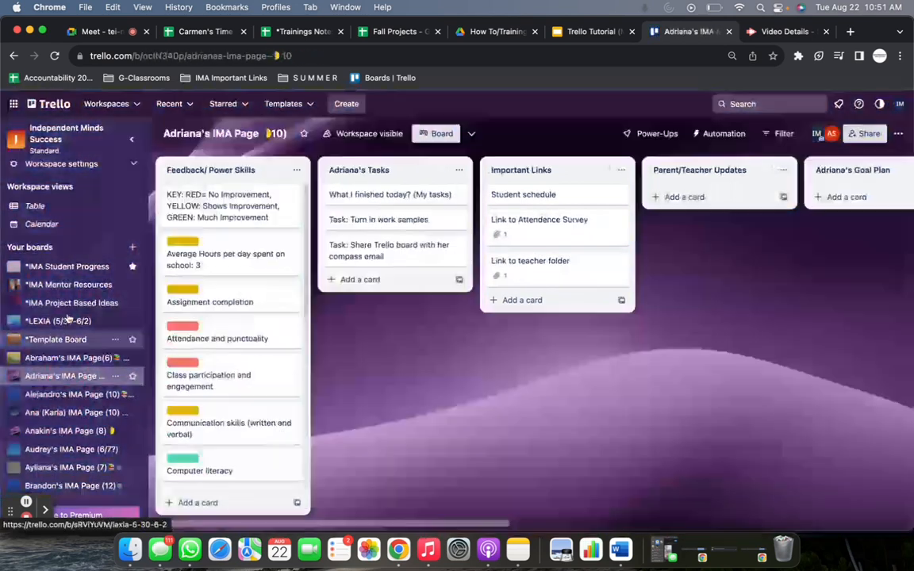
click(56, 339)
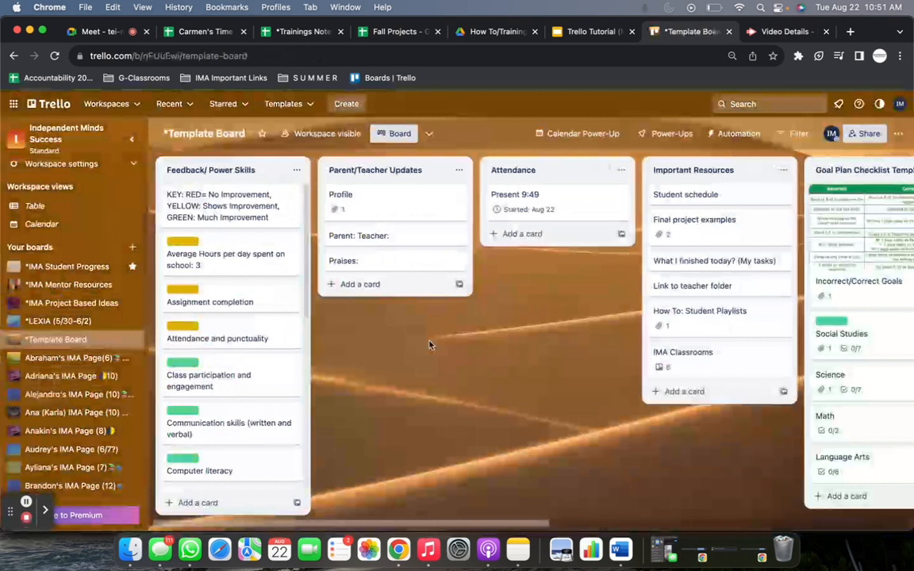
drag(563, 408, 741, 431)
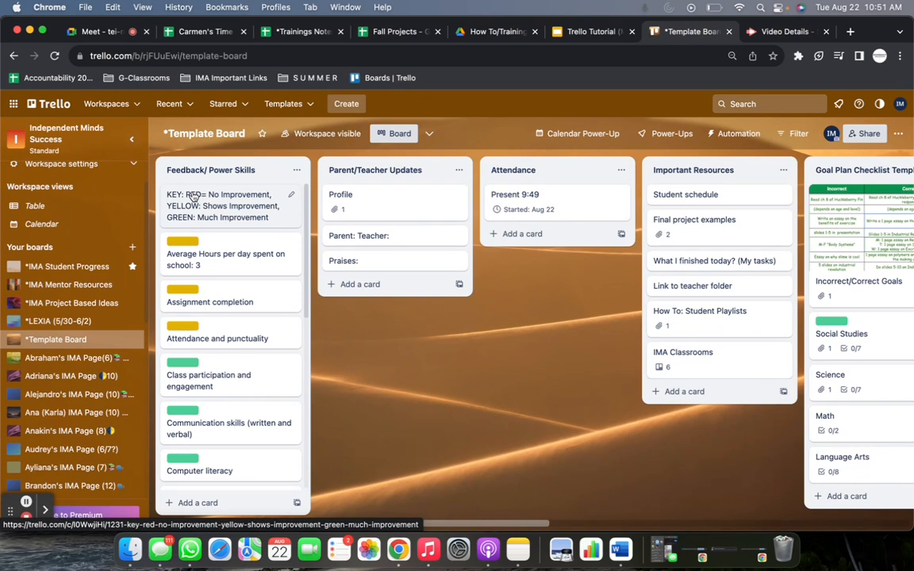
Review the color-labeled skill cards and the color key in the Feedback/ Power Skills list.
scroll(213, 285, down, 5)
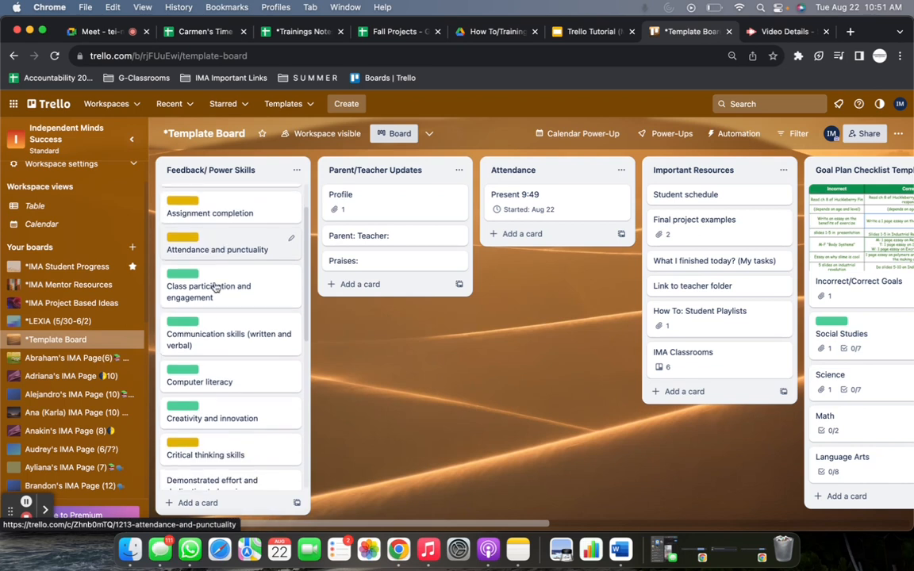
scroll(214, 286, down, 8)
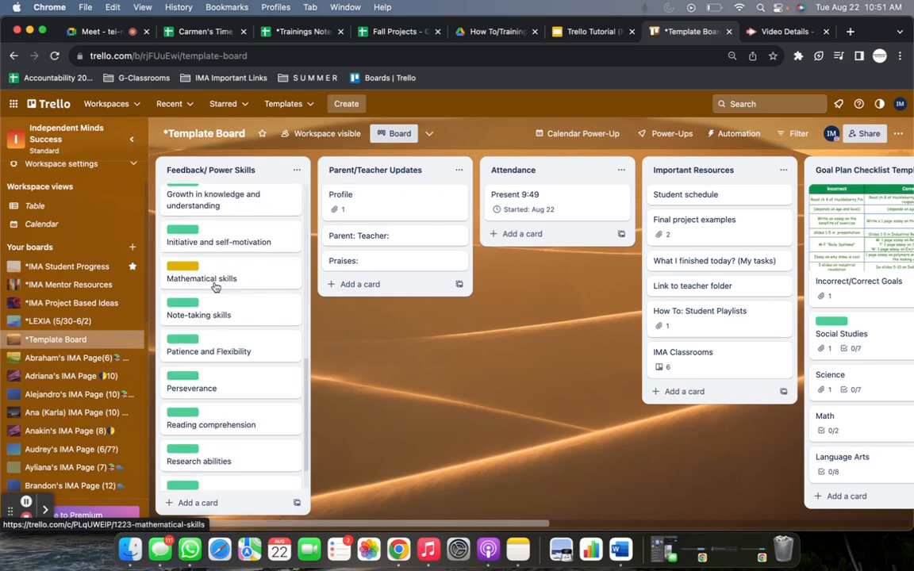
scroll(215, 287, up, 12)
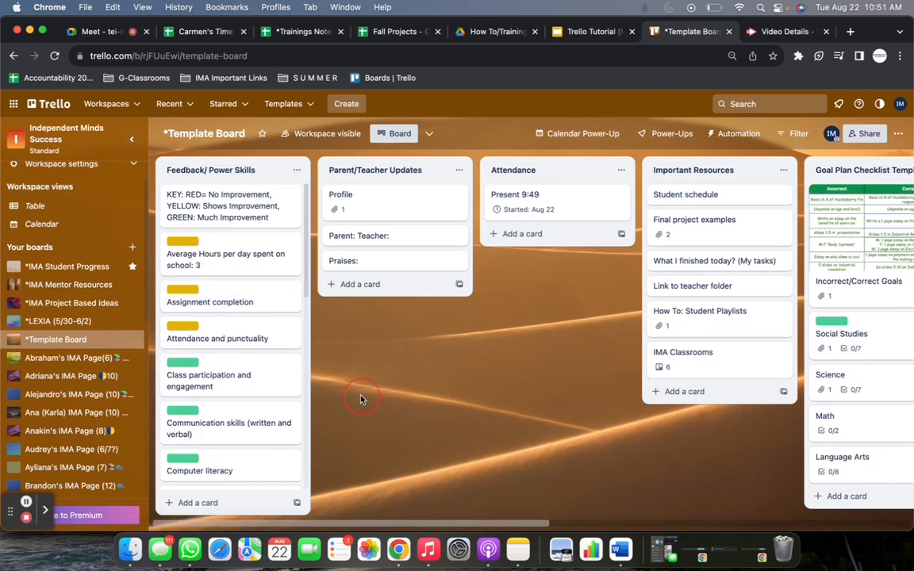
mouse_move(305, 229)
mouse_down()
mouse_move(302, 275)
mouse_move(305, 230)
mouse_up()
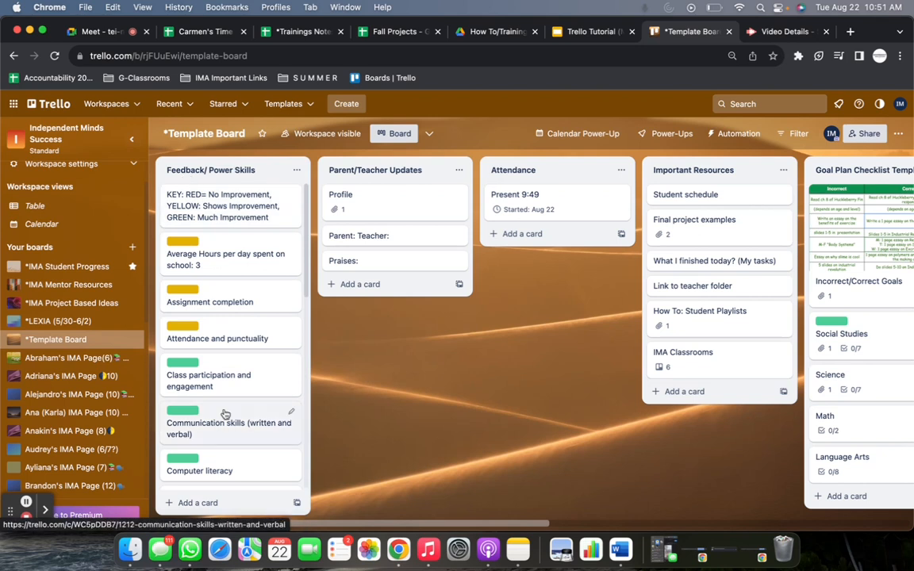
scroll(226, 414, down, 2)
scroll(231, 398, down, 1)
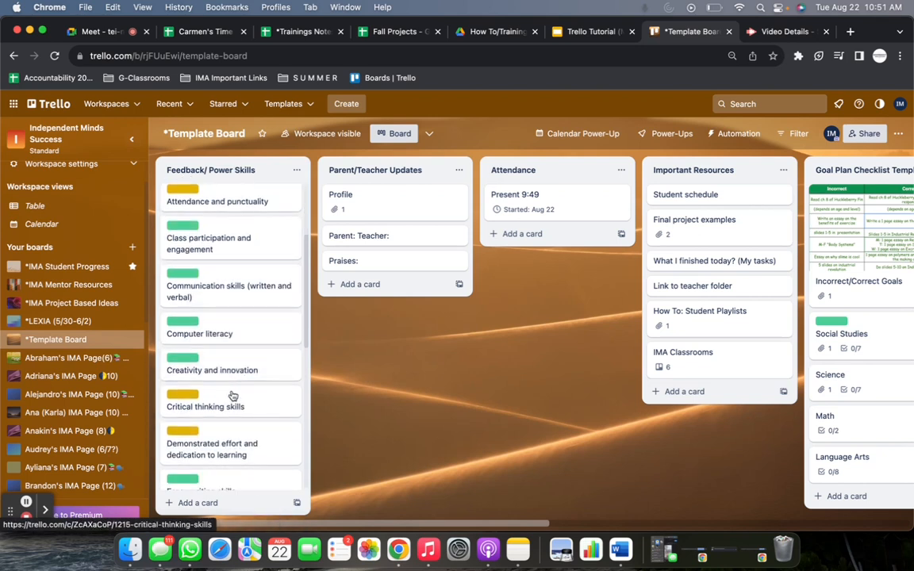
Review the Parent/Teacher Updates and Attendance lists, and view the Link to teacher folder card in Important Resources.
drag(475, 436, 332, 427)
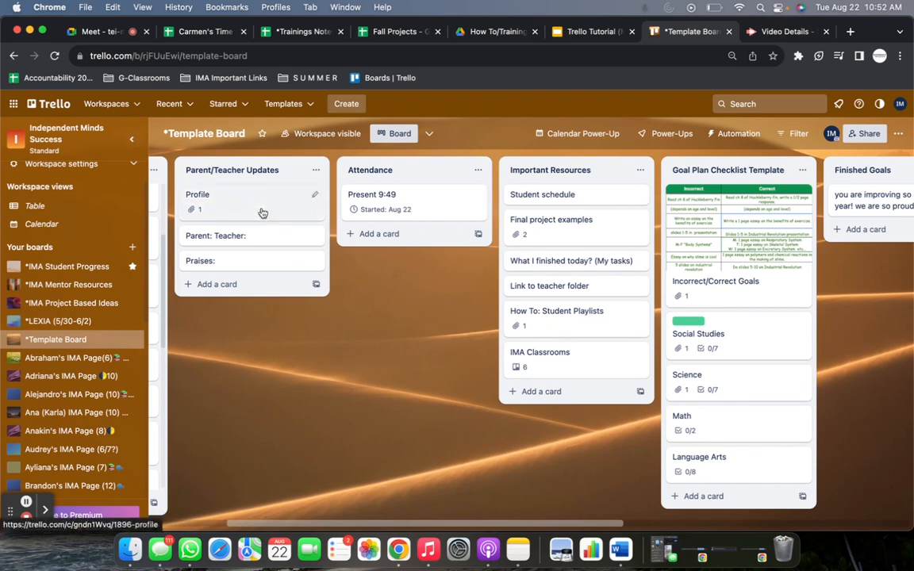
drag(321, 396, 191, 414)
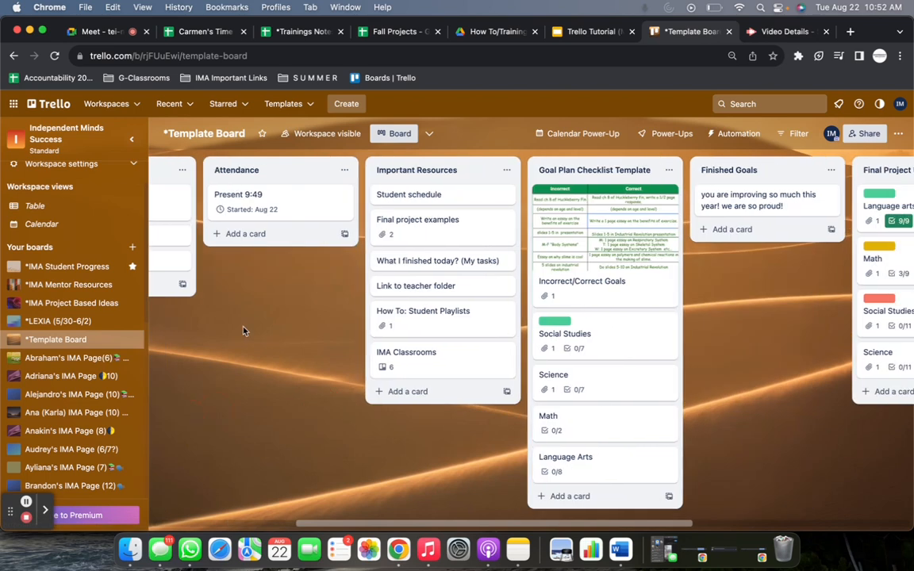
drag(242, 324, 229, 310)
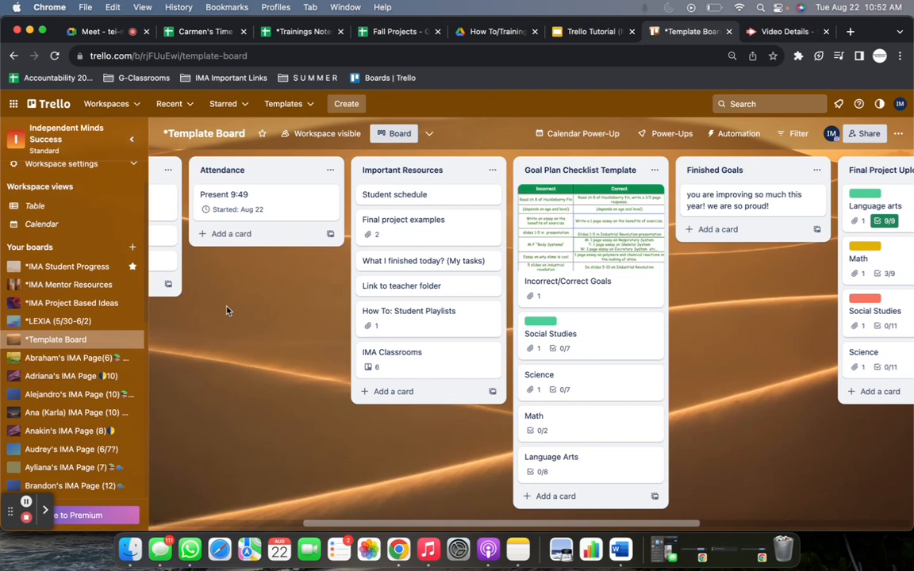
scroll(177, 296, right, 3)
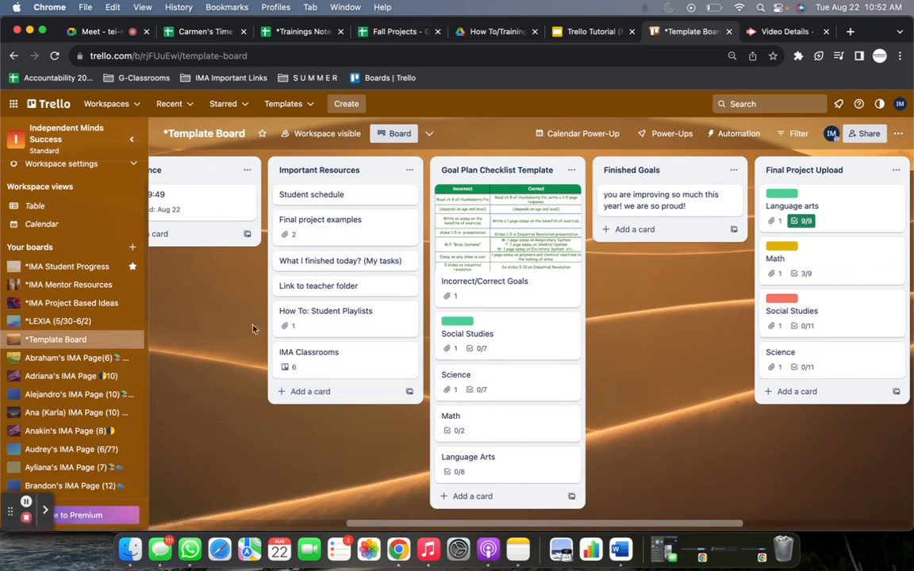
click(285, 287)
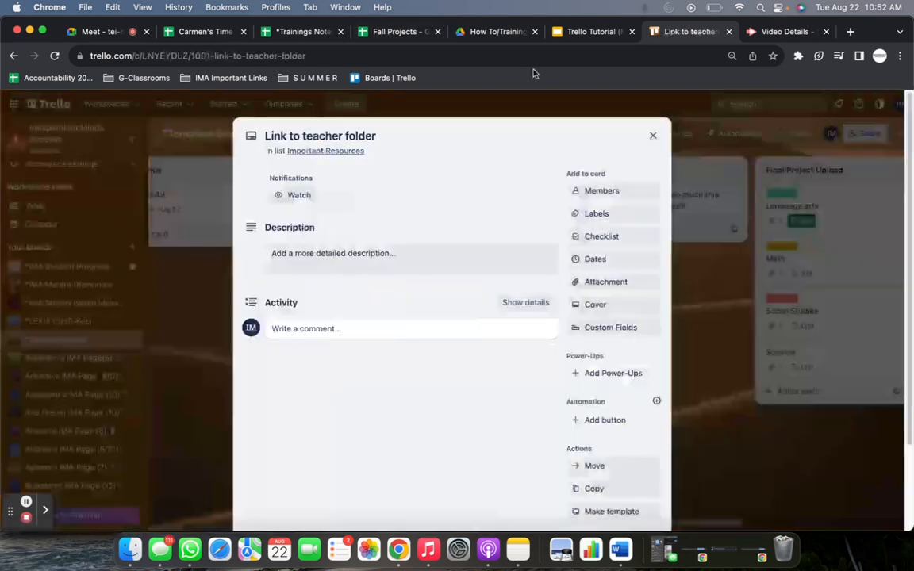
click(653, 135)
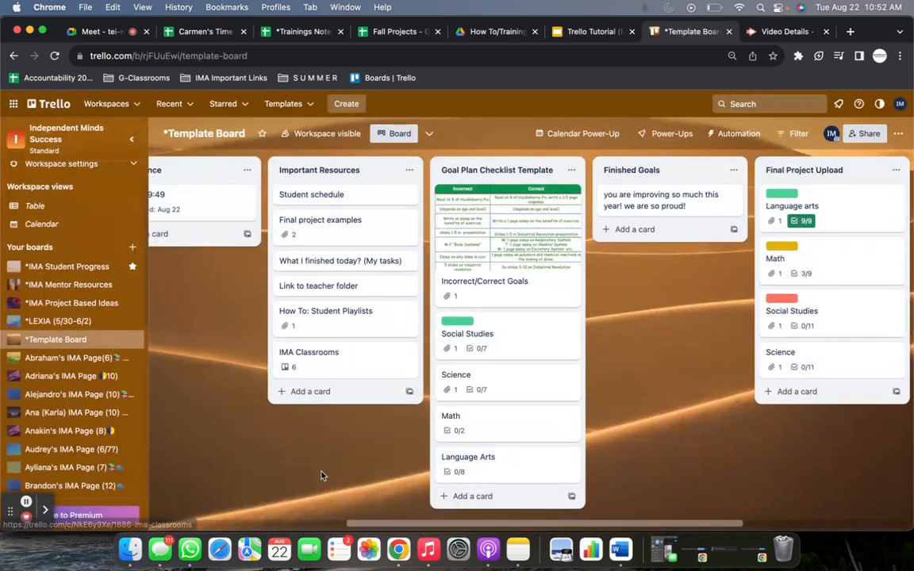
Examine the Social Studies card's goal plan checklist in the Goal Plan Checklist Template list, closing the card when done.
drag(313, 475, 257, 479)
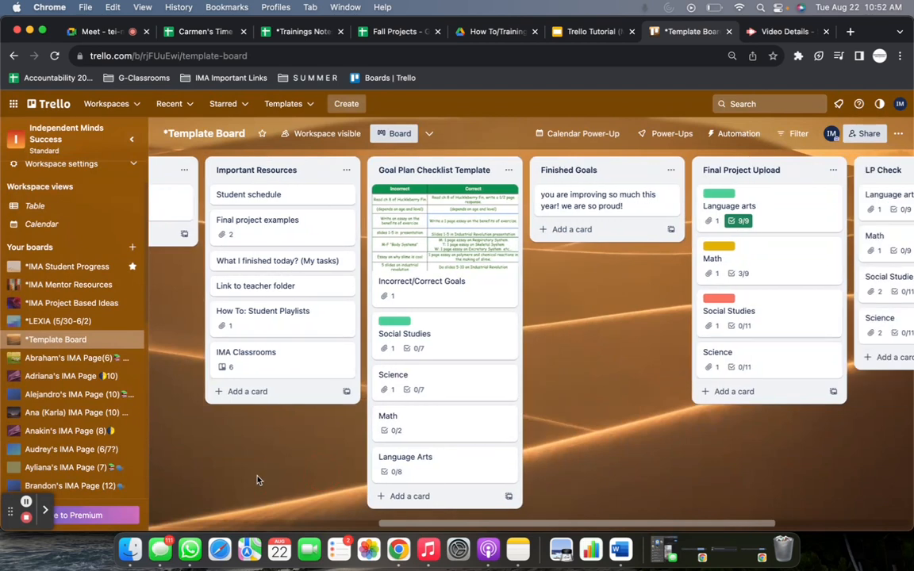
drag(633, 418, 549, 524)
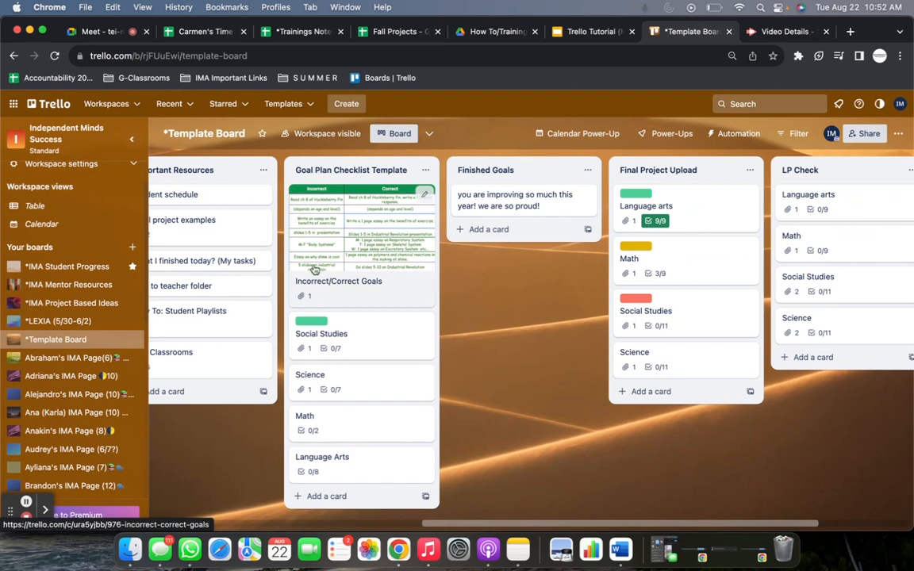
click(396, 347)
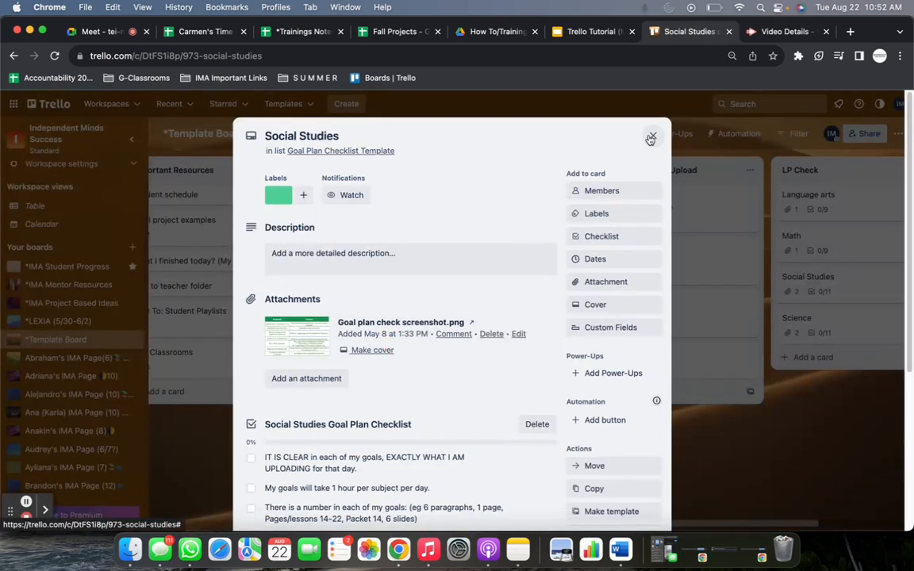
scroll(440, 278, down, 3)
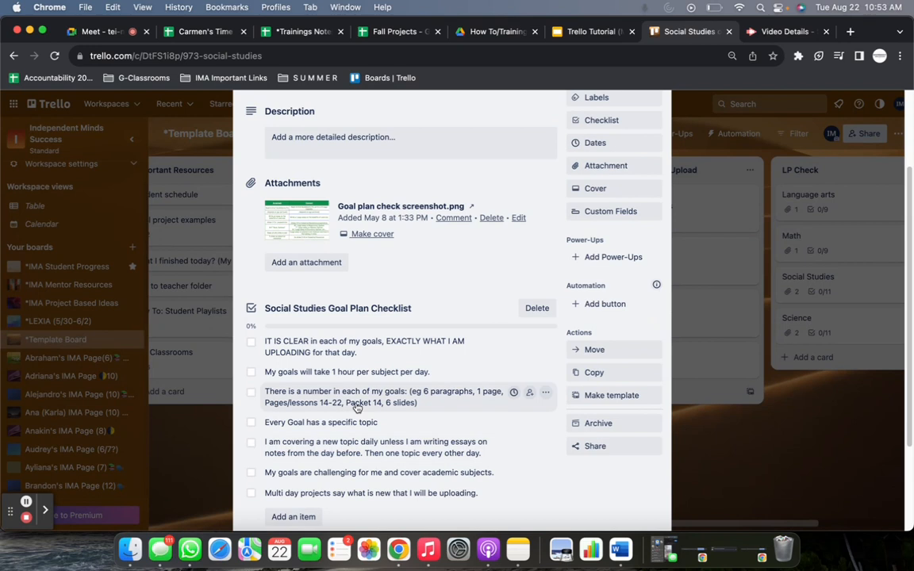
scroll(426, 421, up, 3)
click(652, 136)
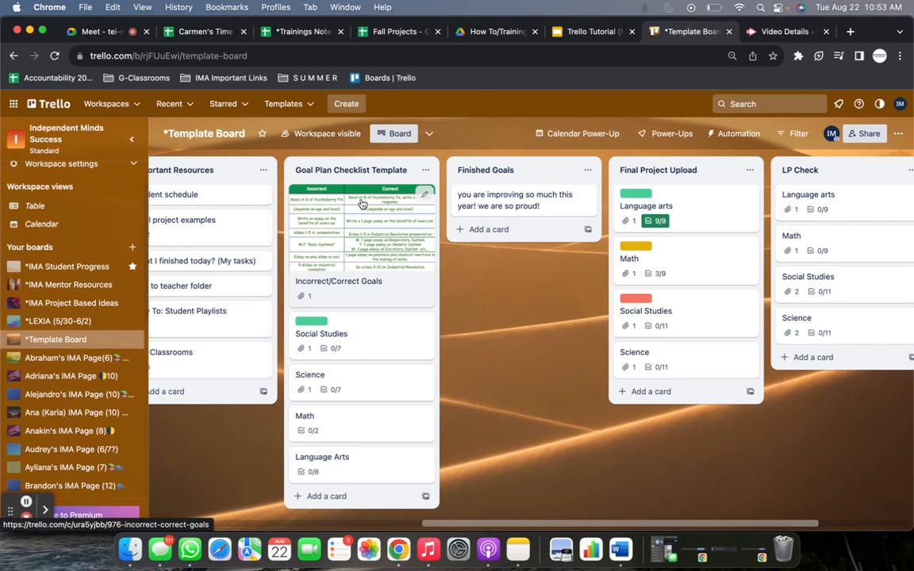
Add a list titled "Goal Plan" and place it between Goal Plan Checklist Template and Finished Goals.
drag(492, 307, 447, 304)
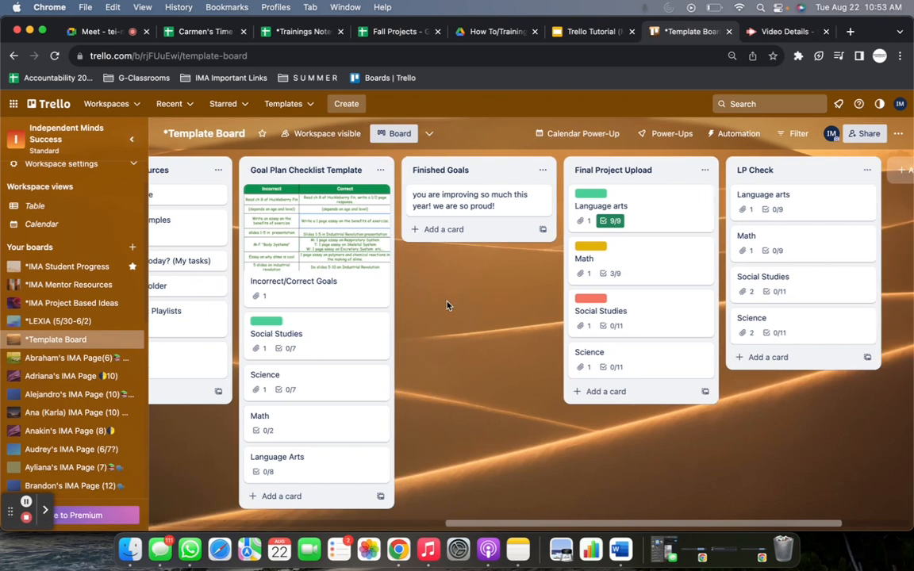
scroll(447, 305, right, 5)
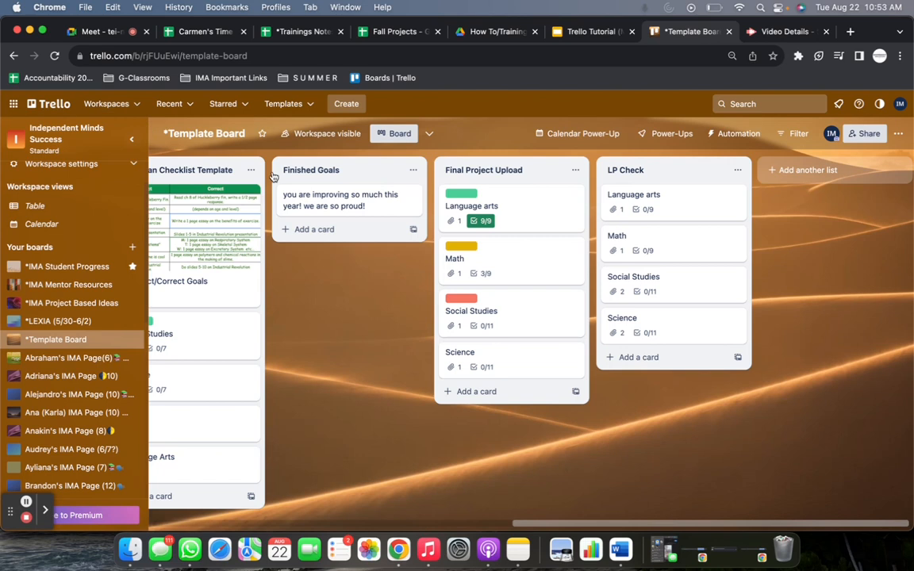
click(833, 169)
text(G)
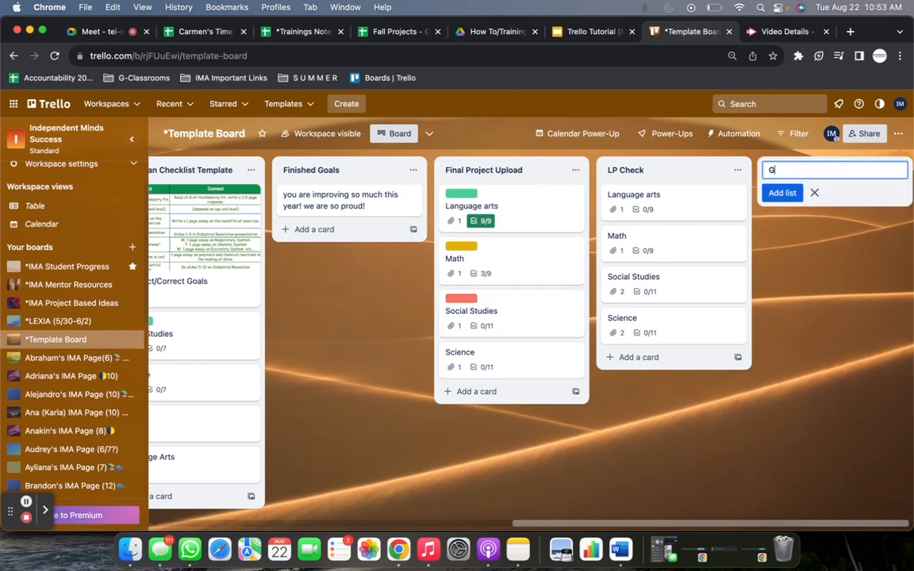
text(oal Plan)
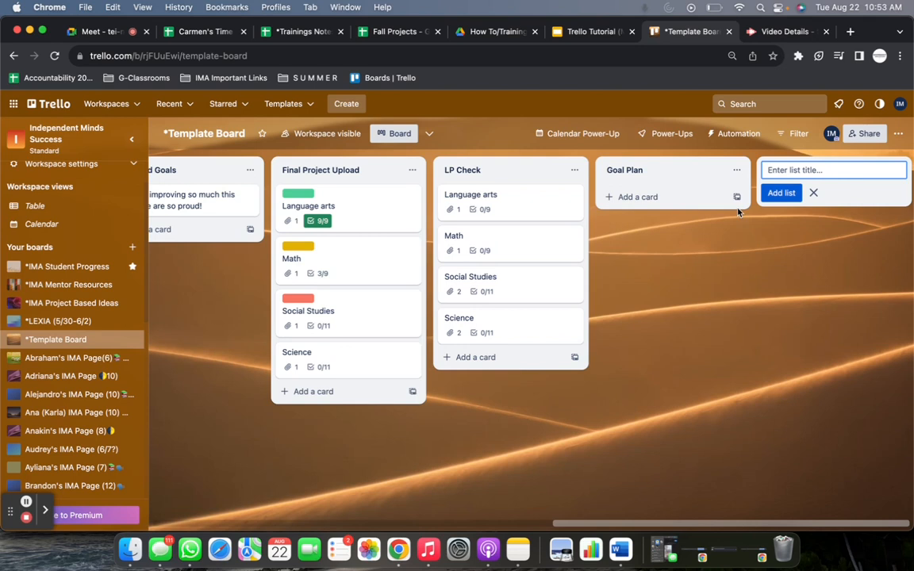
click(708, 287)
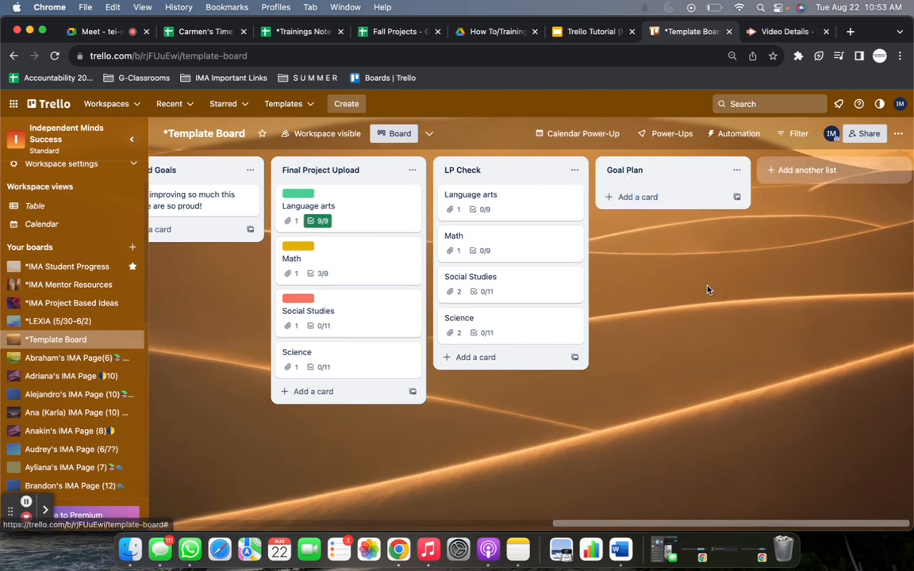
drag(711, 181, 406, 183)
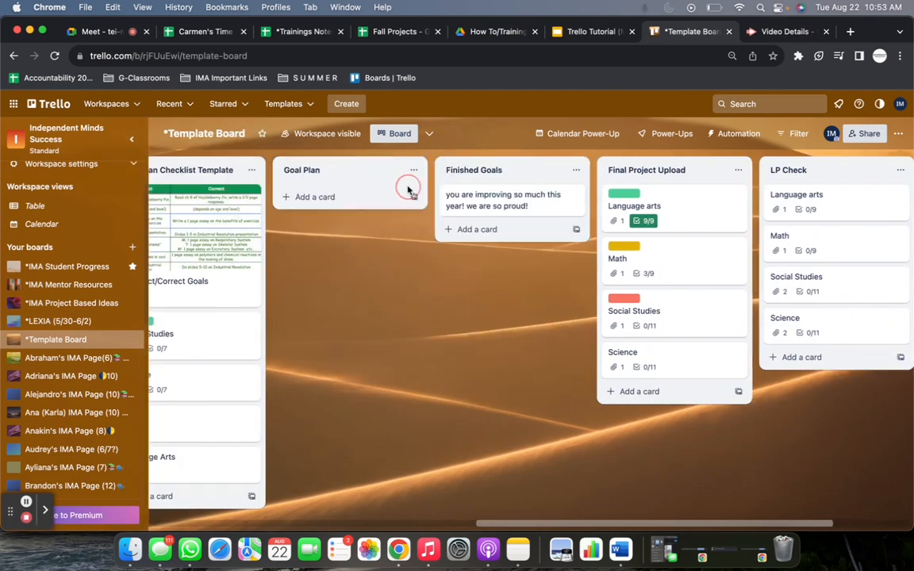
Add a card titled "Monday:njnsnfvksnfvkszjnv" to the Goal Plan list.
click(349, 197)
text(Monday:njnsnfvksnfvkszjnv)
key(Return)
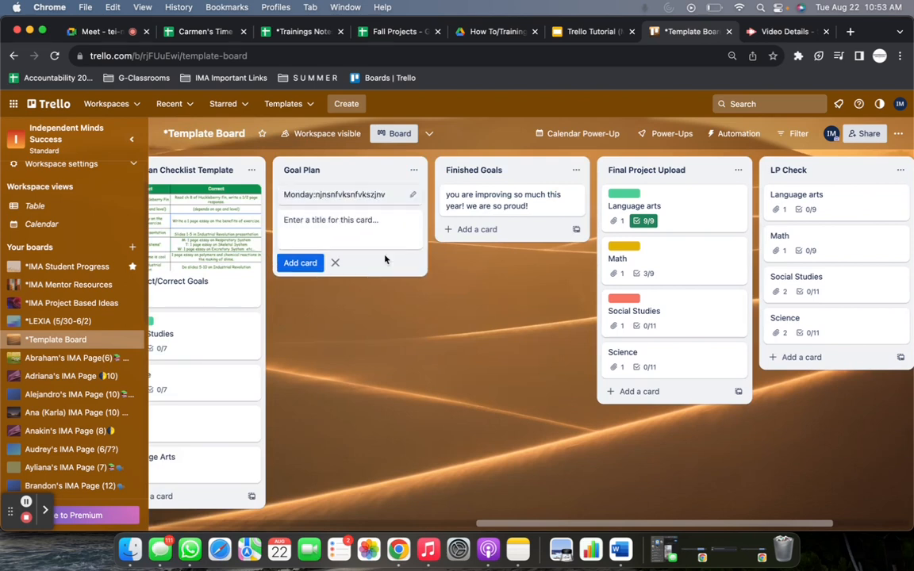
key(Escape)
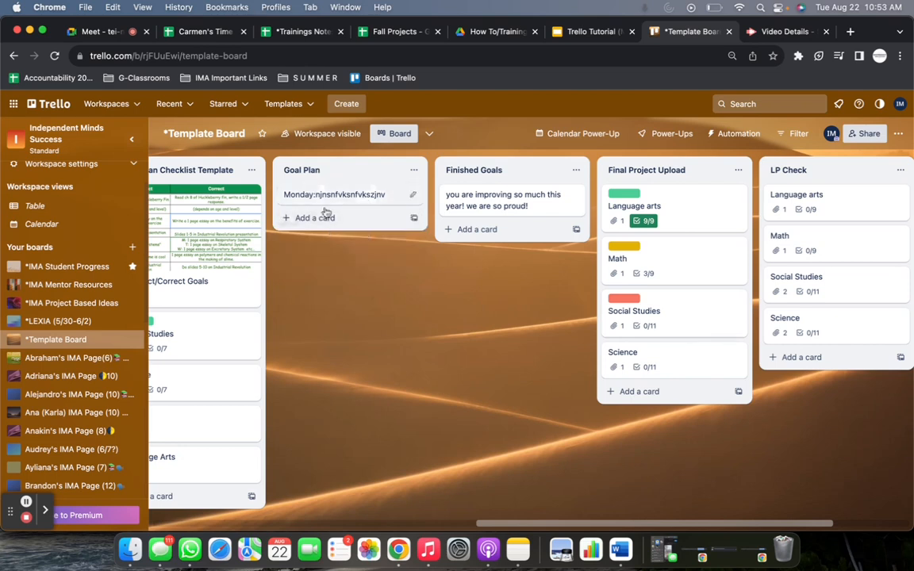
Move the "Monday:njnsnfvksnfvkszjnv" card from Goal Plan to Finished Goals, and archive both it and the "you are improving so much this year!" card.
mouse_move(332, 200)
mouse_down()
mouse_move(325, 238)
mouse_move(460, 225)
mouse_move(459, 234)
mouse_up()
click(572, 196)
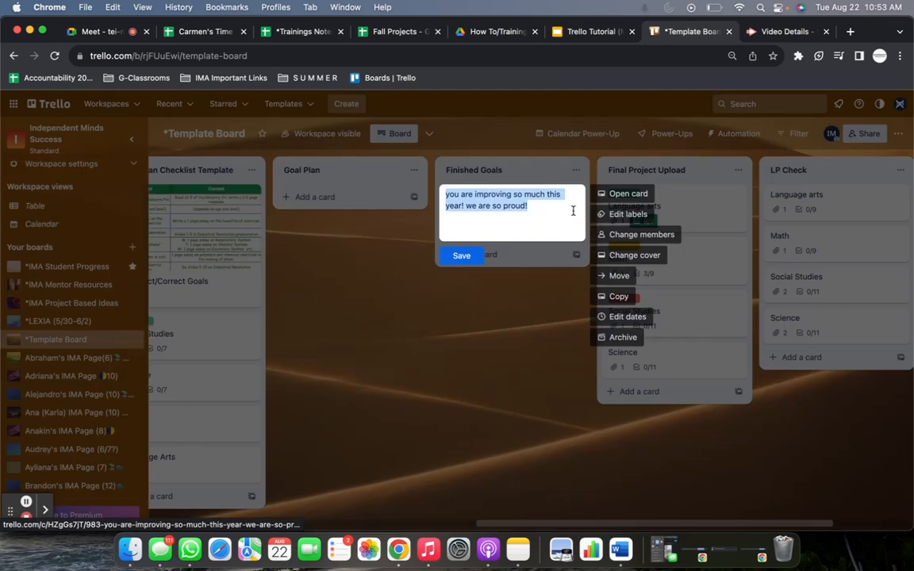
click(619, 341)
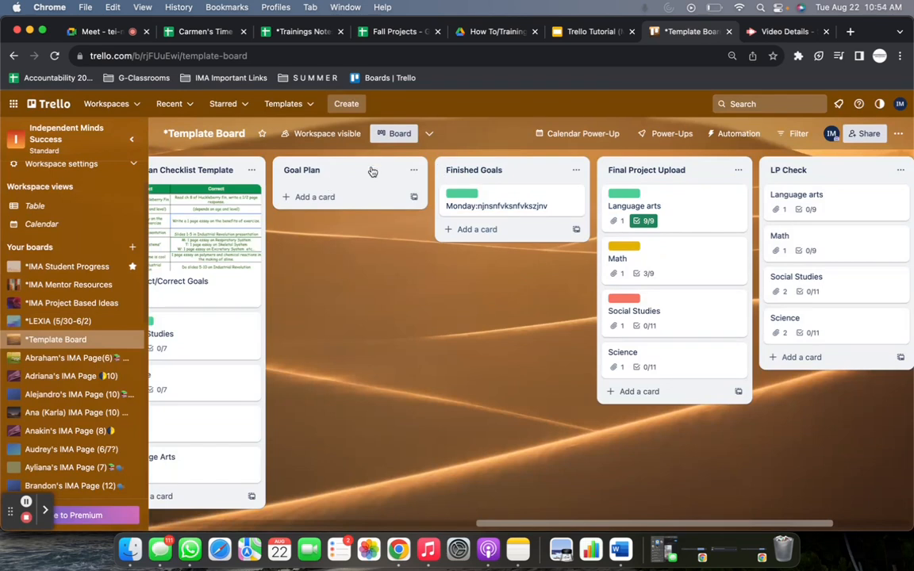
click(574, 196)
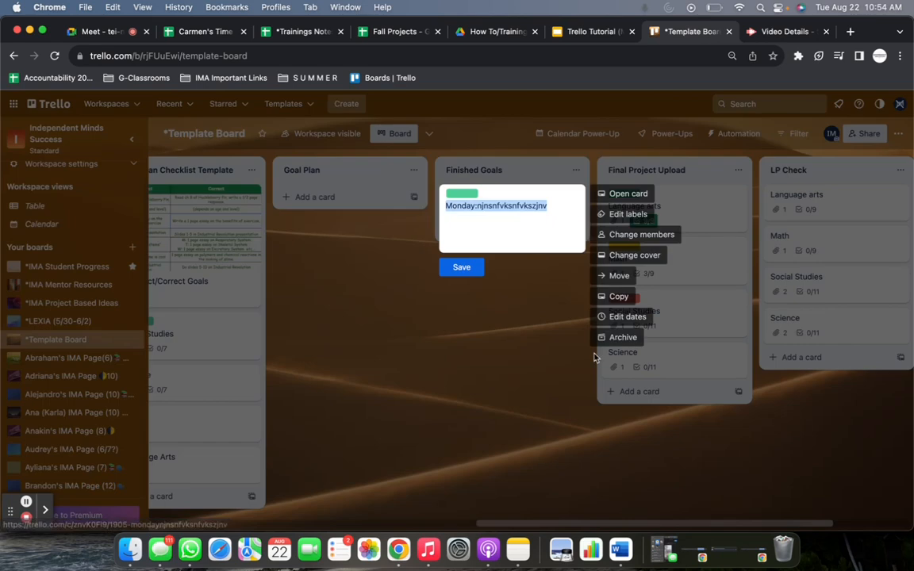
click(615, 337)
Review the Final Project Upload and LP Check lists, and return to the Feedback/ Power Skills list.
scroll(520, 326, right, 3)
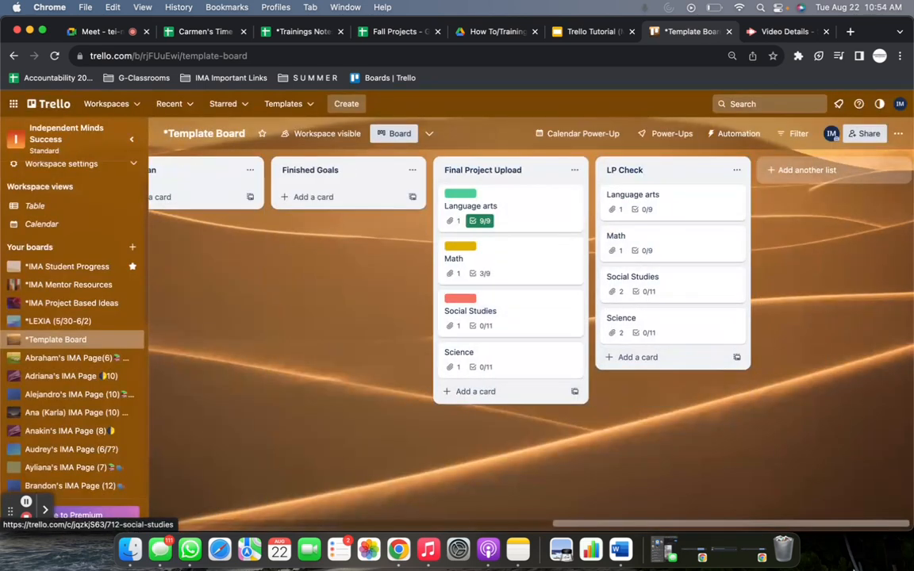
click(835, 273)
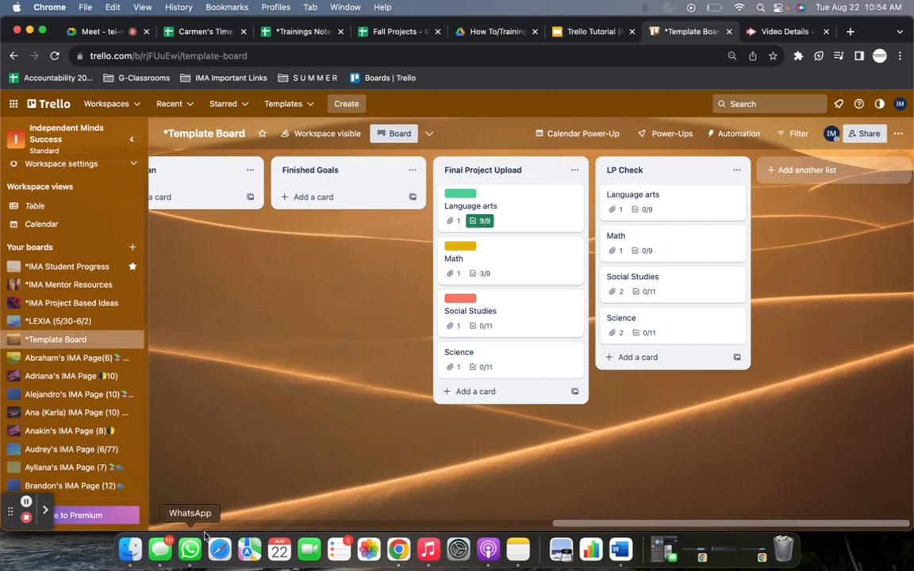
scroll(326, 378, left, 10)
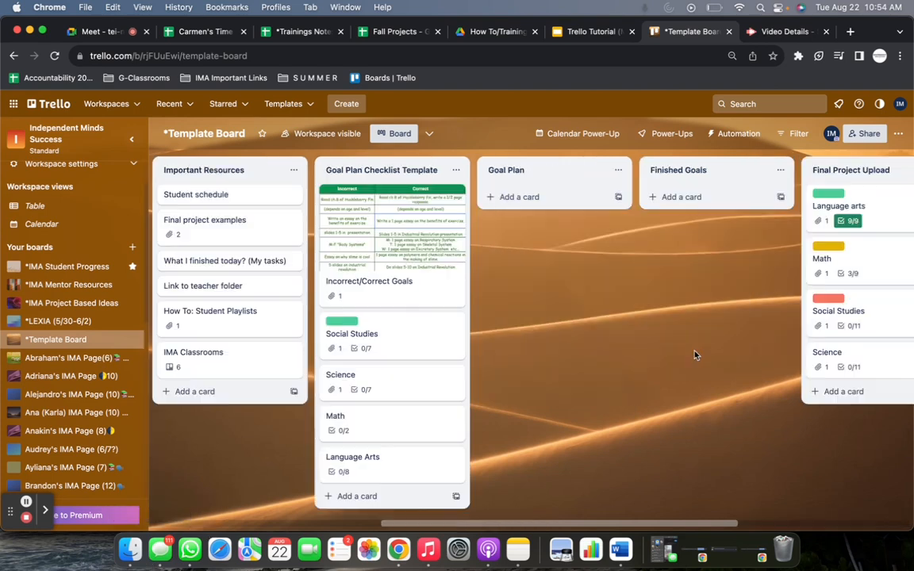
drag(258, 378, 346, 380)
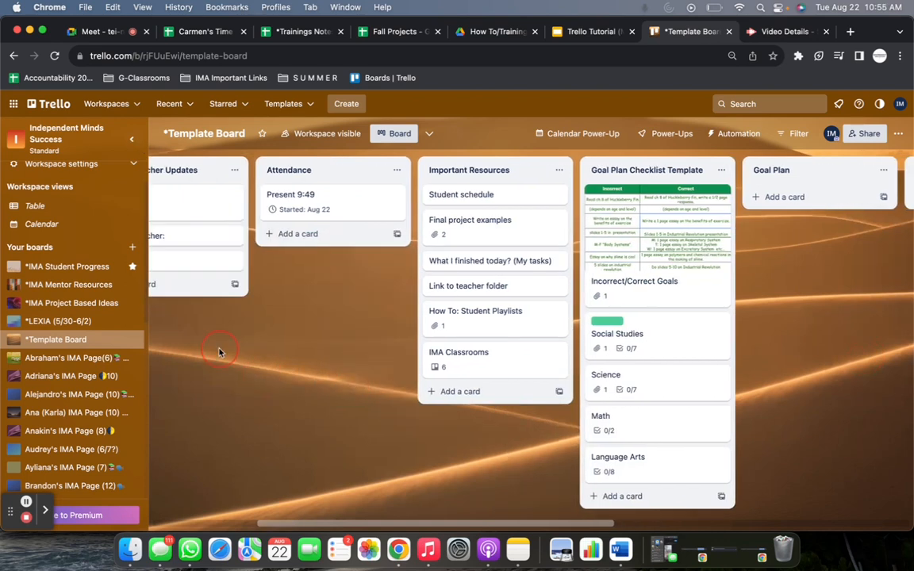
drag(219, 349, 444, 353)
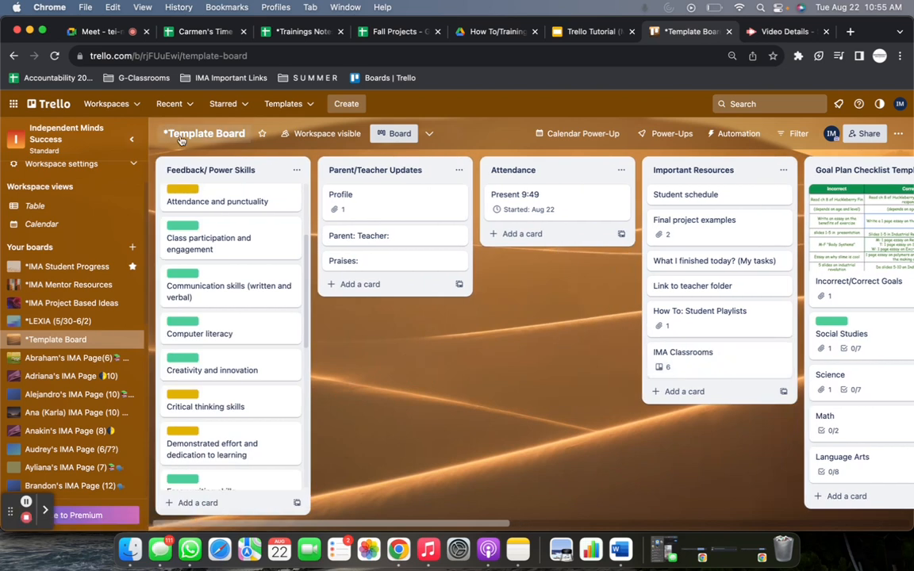